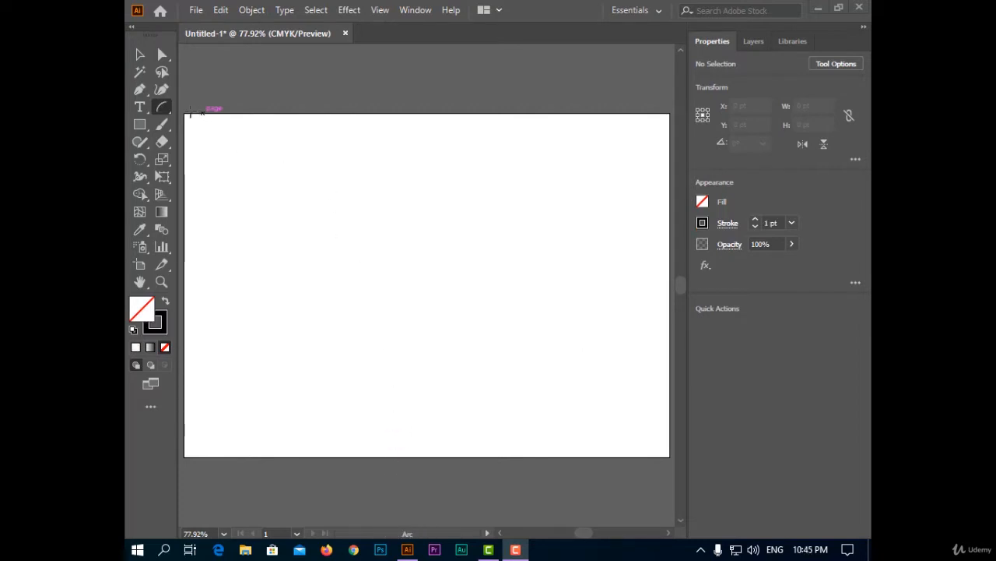
Draw an arc about 215 × 216 pt in the upper left of the artboard with the Arc tool.
{"action": "left_click", "coordinate": [165, 111]}
{"action": "left_click", "coordinate": [221, 124]}
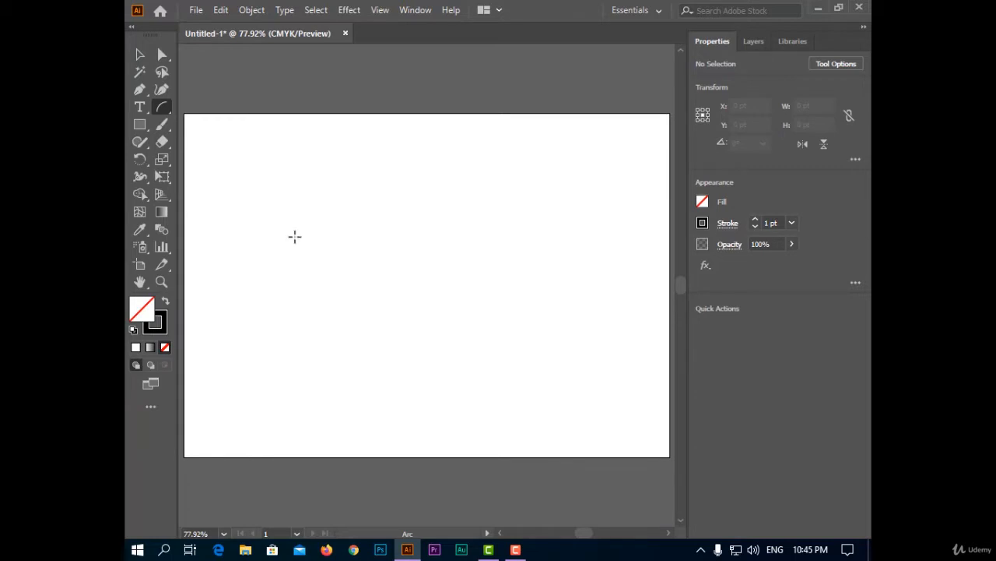
{"action": "left_click_drag", "start_coordinate": [272, 260], "coordinate": [396, 137]}
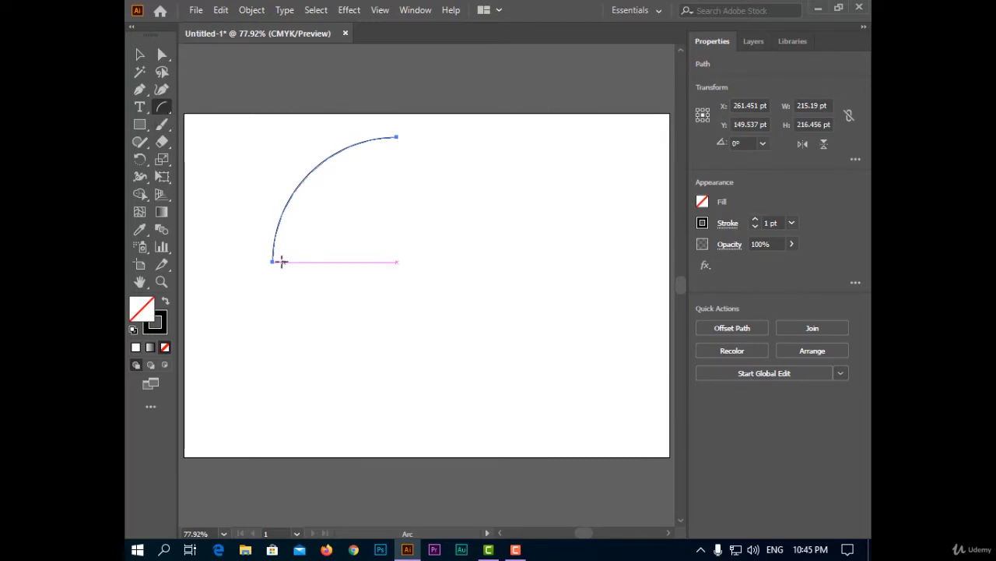
Draw an arc about 196 × 204 pt in the artboard's lower right, varying its curvature while drawing, and draw another arc near the middle.
{"action": "left_click_drag", "start_coordinate": [420, 379], "coordinate": [594, 415]}
{"action": "key", "text": "Up"}
{"action": "key", "text": "Up"}
{"action": "key", "text": "Up"}
{"action": "key", "text": "Up"}
{"action": "key", "text": "Up"}
{"action": "key", "text": "Up"}
{"action": "key", "text": "Down"}
{"action": "key", "text": "Down"}
{"action": "key", "text": "Down"}
{"action": "key", "text": "Down"}
{"action": "key", "text": "Down"}
{"action": "key", "text": "Down"}
{"action": "key", "text": "Down"}
{"action": "key", "text": "Down"}
{"action": "key", "text": "Down"}
{"action": "key", "text": "Down"}
{"action": "key", "text": "Down"}
{"action": "key", "text": "Down"}
{"action": "key", "text": "Down"}
{"action": "key", "text": "Down"}
{"action": "key", "text": "Down"}
{"action": "key", "text": "Down"}
{"action": "key", "text": "Down"}
{"action": "key", "text": "Down"}
{"action": "key", "text": "Down"}
{"action": "key", "text": "Down"}
{"action": "key", "text": "Down"}
{"action": "key", "text": "Down"}
{"action": "key", "text": "Down"}
{"action": "key", "text": "Down"}
{"action": "key", "text": "Down"}
{"action": "key", "text": "Down"}
{"action": "key", "text": "Down"}
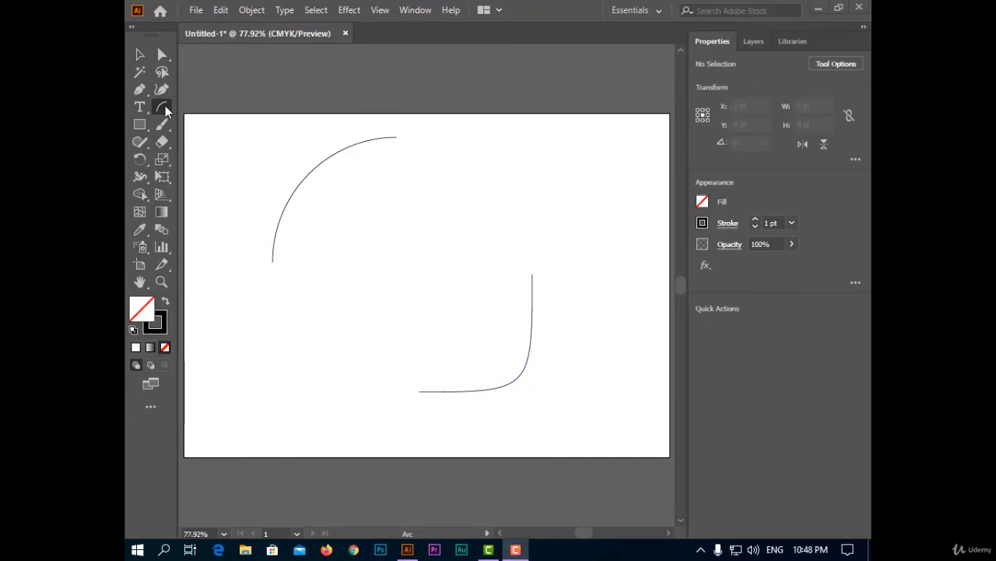
{"action": "left_click_drag", "start_coordinate": [447, 179], "coordinate": [395, 312]}
{"action": "left_click_drag", "start_coordinate": [395, 311], "coordinate": [608, 293]}
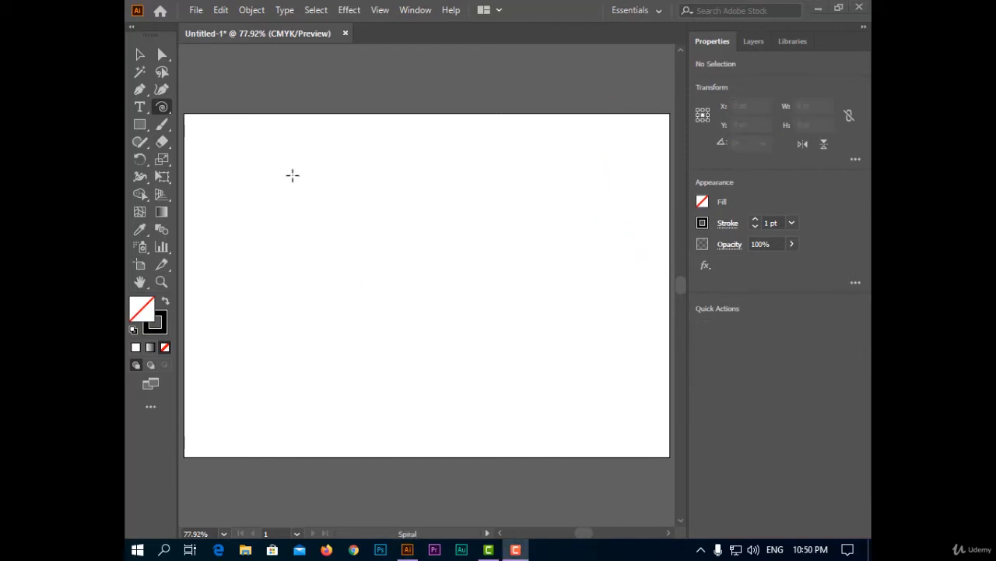
Draw two spirals side by side near the artboard's upper edge with the Spiral tool, the second about 149 × 187 pt.
{"action": "left_click_drag", "start_coordinate": [157, 109], "coordinate": [262, 143]}
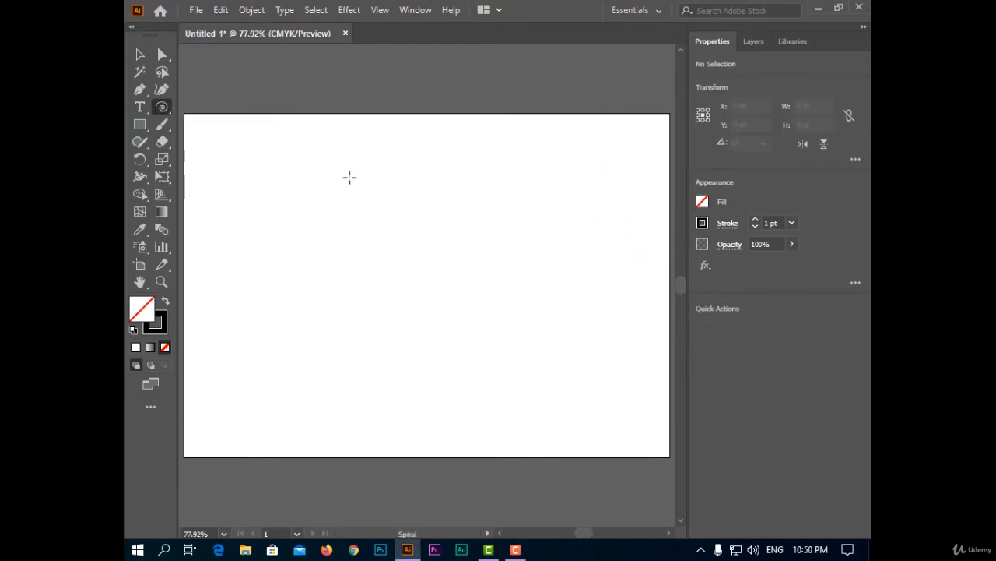
{"action": "left_click_drag", "start_coordinate": [350, 178], "coordinate": [427, 195]}
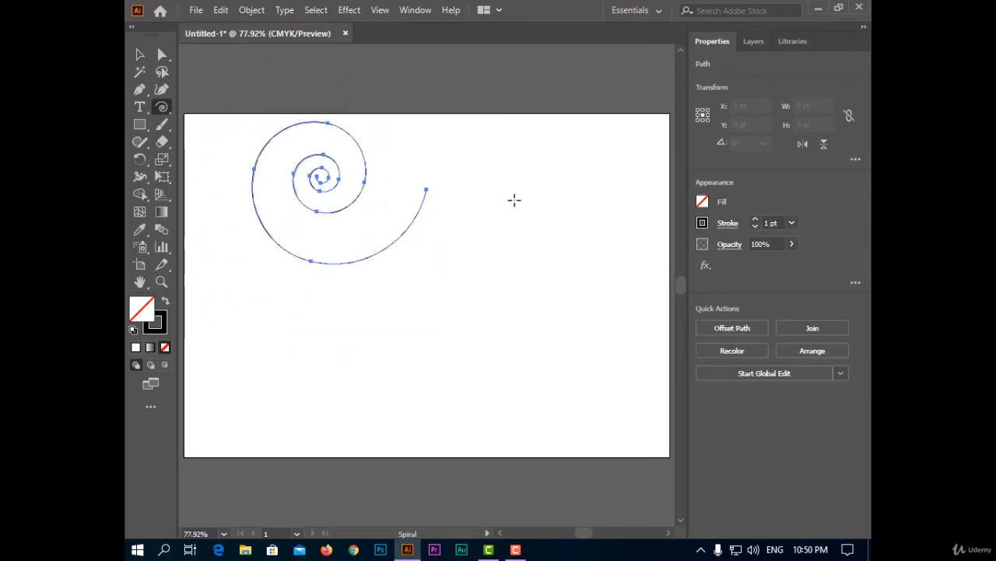
{"action": "left_click_drag", "start_coordinate": [471, 162], "coordinate": [507, 229]}
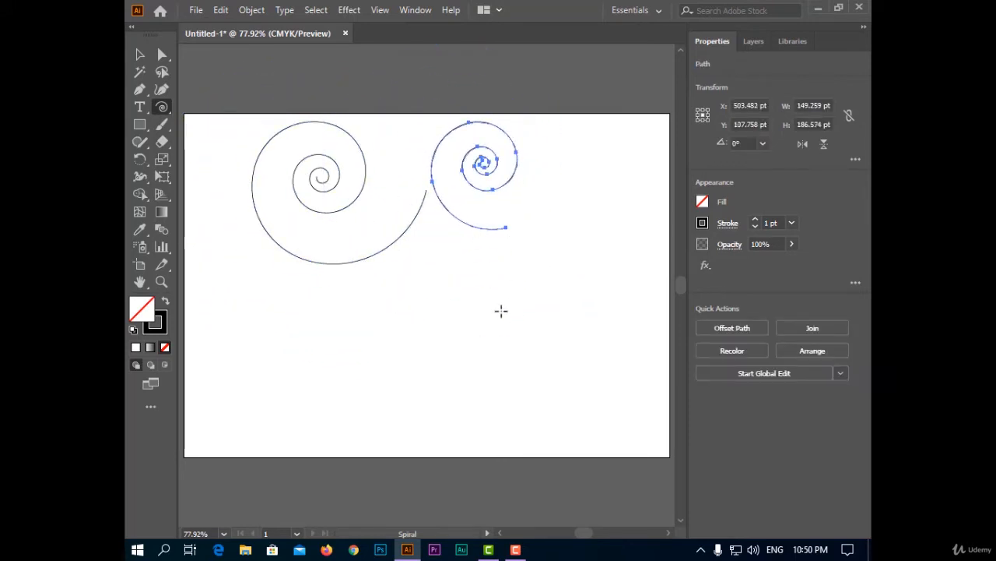
Draw a third spiral below the other two, decreasing and increasing its number of segments while drawing.
{"action": "left_click_drag", "start_coordinate": [398, 296], "coordinate": [482, 377]}
{"action": "key", "text": "Down"}
{"action": "key", "text": "Down"}
{"action": "key", "text": "Down"}
{"action": "key", "text": "Down"}
{"action": "key", "text": "Up"}
{"action": "key", "text": "Up"}
{"action": "key", "text": "Up"}
{"action": "key", "text": "Up"}
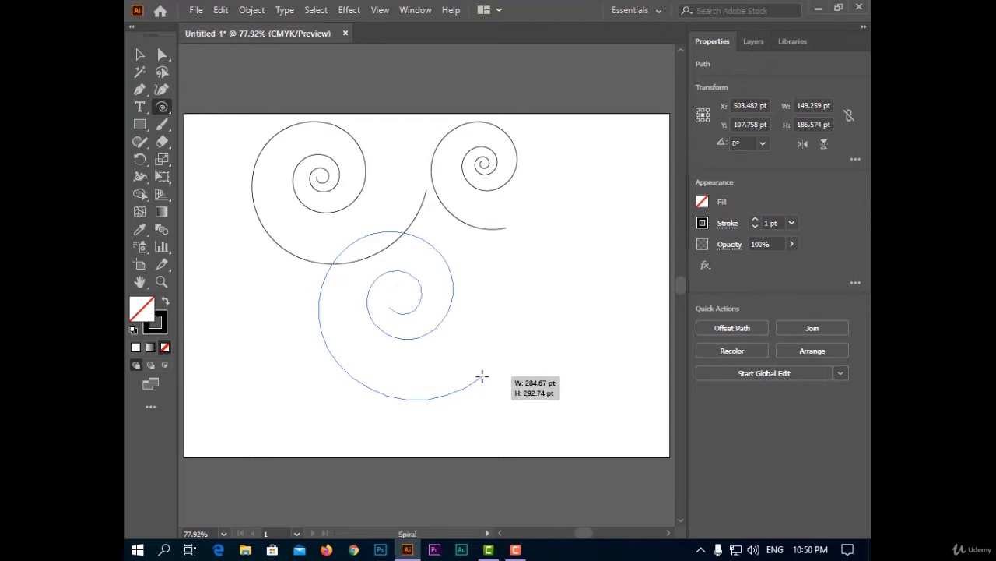
{"action": "left_click_drag", "start_coordinate": [482, 377], "coordinate": [463, 356]}
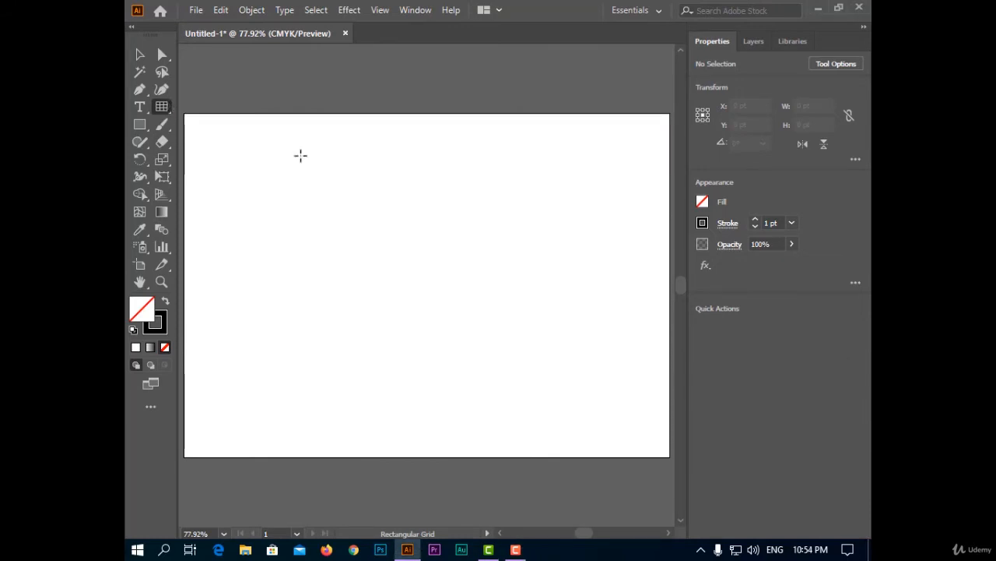
Draw a rectangular grid about 515 × 387 pt on the artboard and delete it.
{"action": "left_click_drag", "start_coordinate": [310, 162], "coordinate": [607, 384]}
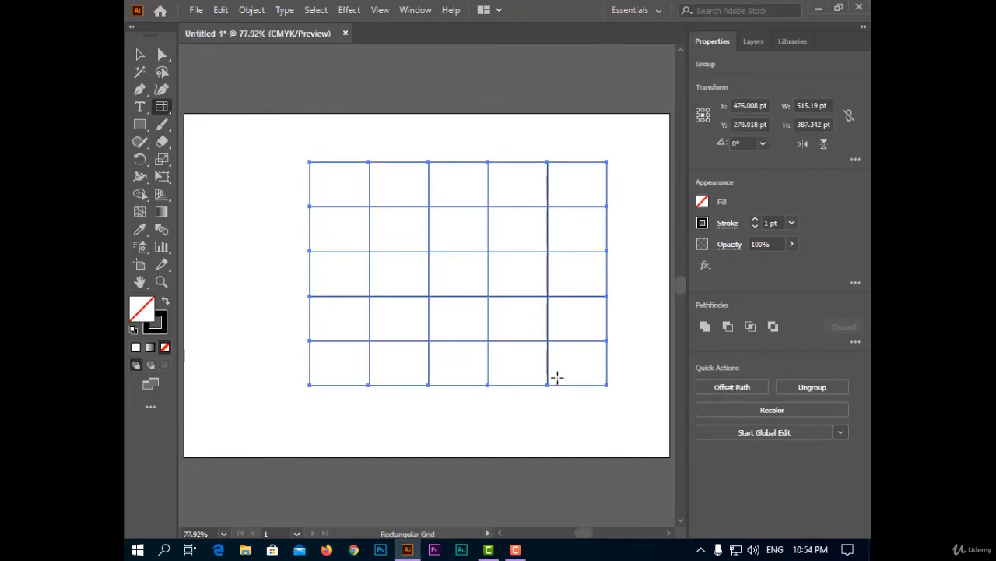
{"action": "key", "text": "Delete"}
Draw a rectangular grid about 411 × 270 pt, adjust it to 8 horizontal and 4 vertical dividers while drawing, and delete it.
{"action": "left_click_drag", "start_coordinate": [331, 197], "coordinate": [569, 353]}
{"action": "key", "text": "Up"}
{"action": "key", "text": "Up"}
{"action": "key", "text": "Up"}
{"action": "key", "text": "Up"}
{"action": "key", "text": "Up"}
{"action": "key", "text": "Down"}
{"action": "key", "text": "Down"}
{"action": "key", "text": "Right"}
{"action": "key", "text": "Left"}
{"action": "key", "text": "Left"}
{"action": "key", "text": "Left"}
{"action": "key", "text": "Right"}
{"action": "key", "text": "Right"}
{"action": "key", "text": "Right"}
{"action": "key", "text": "Right"}
{"action": "key", "text": "Right"}
{"action": "key", "text": "Right"}
{"action": "key", "text": "Right"}
{"action": "key", "text": "Right"}
{"action": "key", "text": "Left"}
{"action": "key", "text": "Left"}
{"action": "key", "text": "Left"}
{"action": "key", "text": "Left"}
{"action": "key", "text": "Left"}
{"action": "key", "text": "Left"}
{"action": "key", "text": "Up"}
{"action": "key", "text": "Delete"}
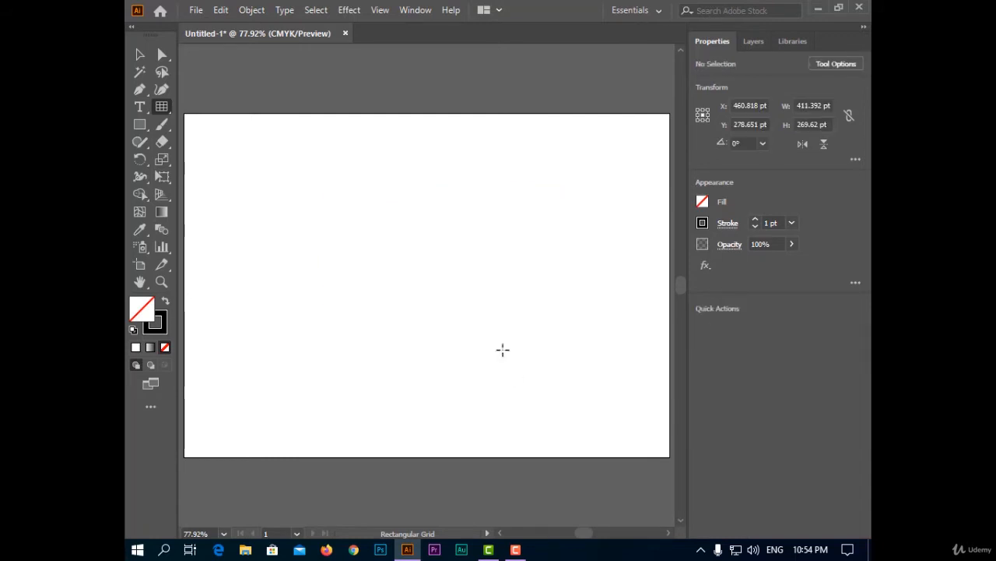
In the Rectangular Grid Tool options, set the horizontal divider skew to 6% and the vertical divider skew to -32%.
{"action": "double_click", "coordinate": [161, 107]}
{"action": "left_click_drag", "start_coordinate": [355, 35], "coordinate": [465, 49]}
{"action": "left_click_drag", "start_coordinate": [525, 63], "coordinate": [552, 68]}
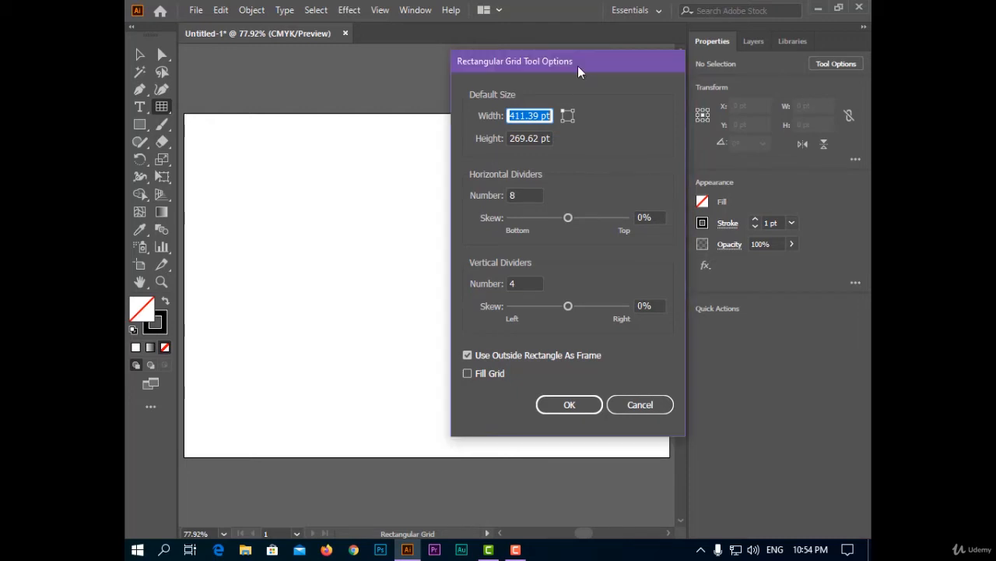
{"action": "left_click_drag", "start_coordinate": [578, 66], "coordinate": [681, 80]}
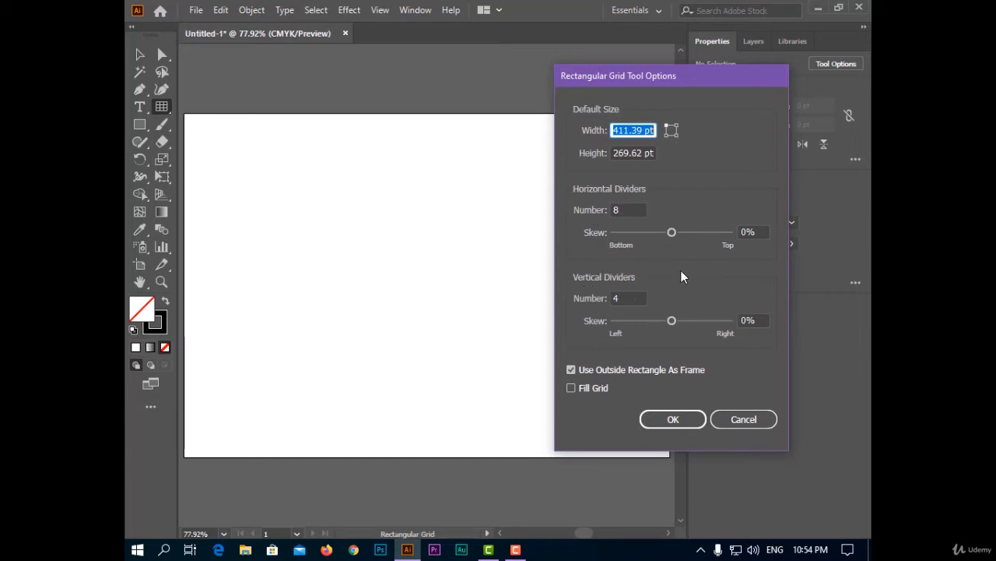
{"action": "left_click_drag", "start_coordinate": [674, 231], "coordinate": [675, 271]}
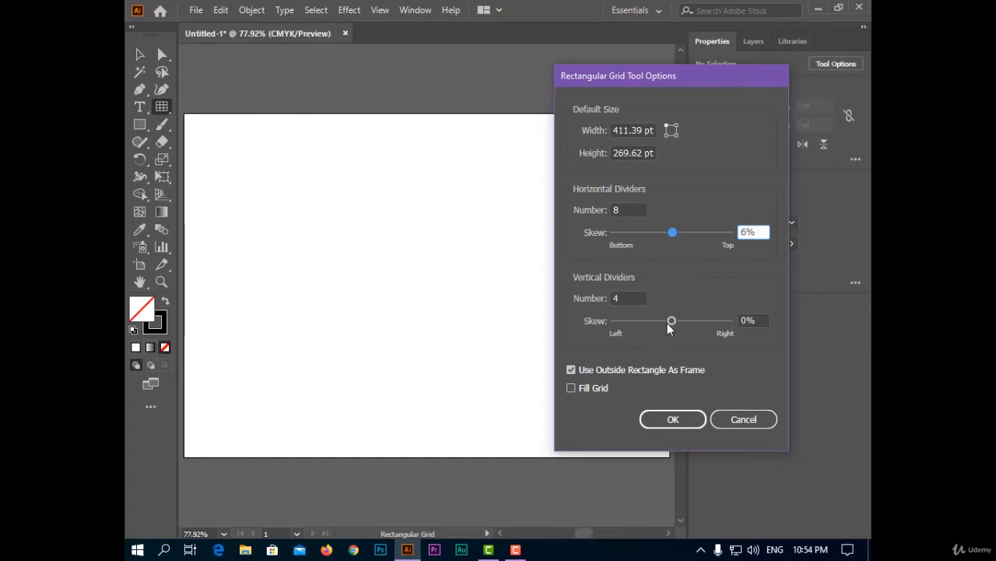
{"action": "mouse_move", "coordinate": [670, 322]}
{"action": "left_mouse_down"}
{"action": "mouse_move", "coordinate": [705, 325]}
{"action": "mouse_move", "coordinate": [642, 328]}
{"action": "mouse_move", "coordinate": [669, 329]}
{"action": "left_mouse_up"}
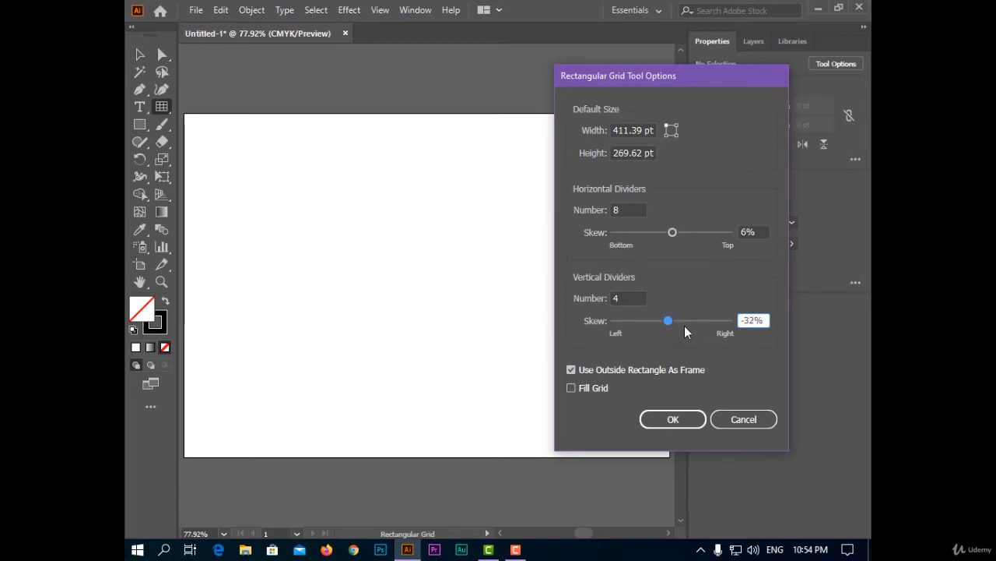
Reset both divider skews to 0%, draw a rectangular grid about 461 × 328 pt, and undo it.
{"action": "double_click", "coordinate": [761, 320]}
{"action": "type", "text": "0"}
{"action": "left_click", "coordinate": [746, 232]}
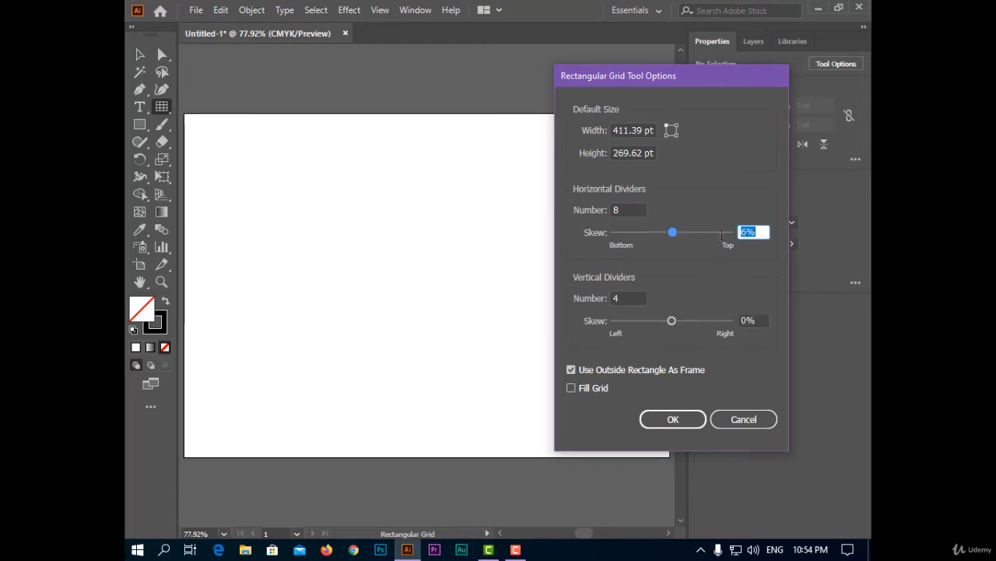
{"action": "left_click", "coordinate": [673, 418]}
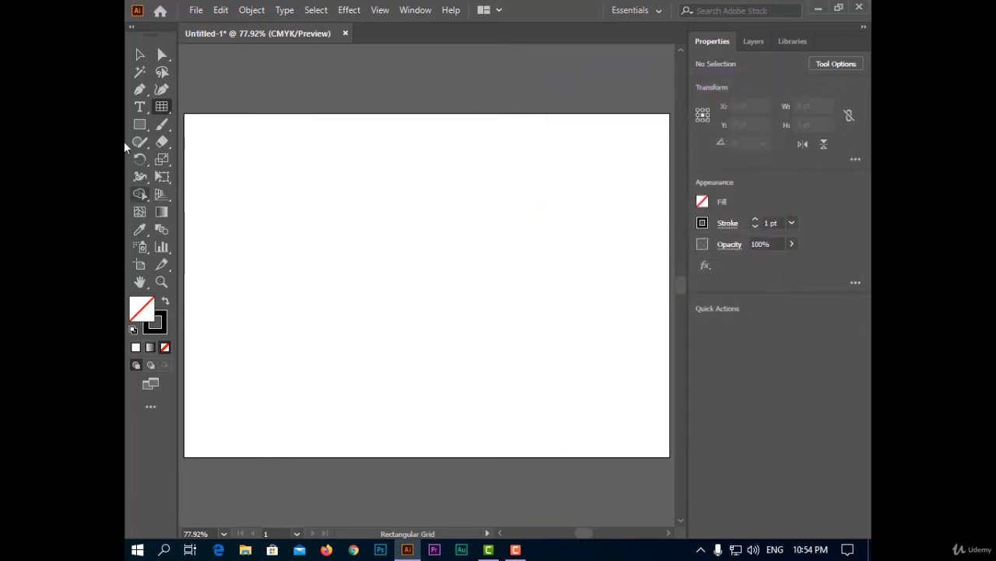
{"action": "left_click_drag", "start_coordinate": [307, 134], "coordinate": [574, 322]}
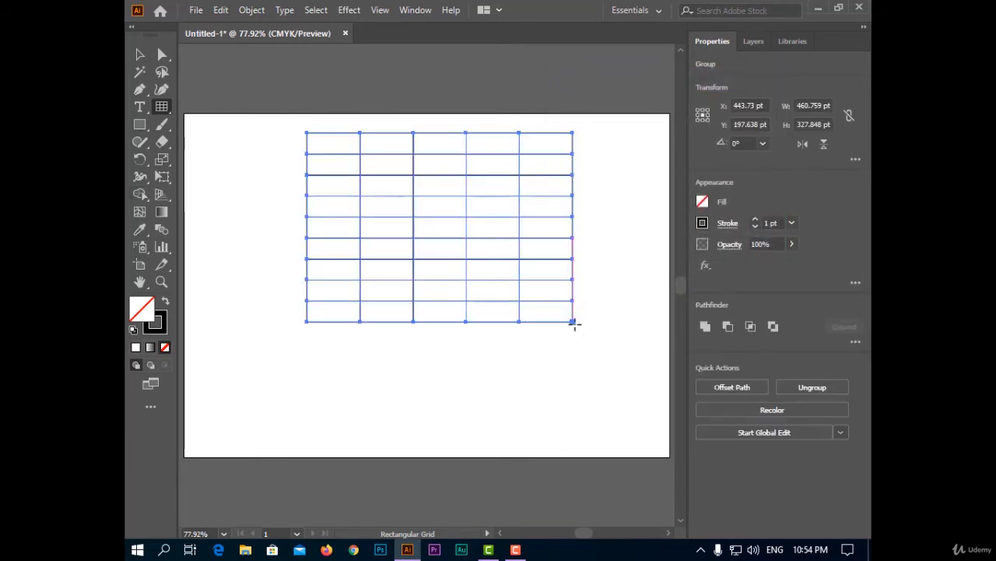
{"action": "key", "text": "ctrl+z"}
Set the horizontal divider skew to 253%, draw a test grid about 494 × 348 pt, and delete it.
{"action": "double_click", "coordinate": [161, 109]}
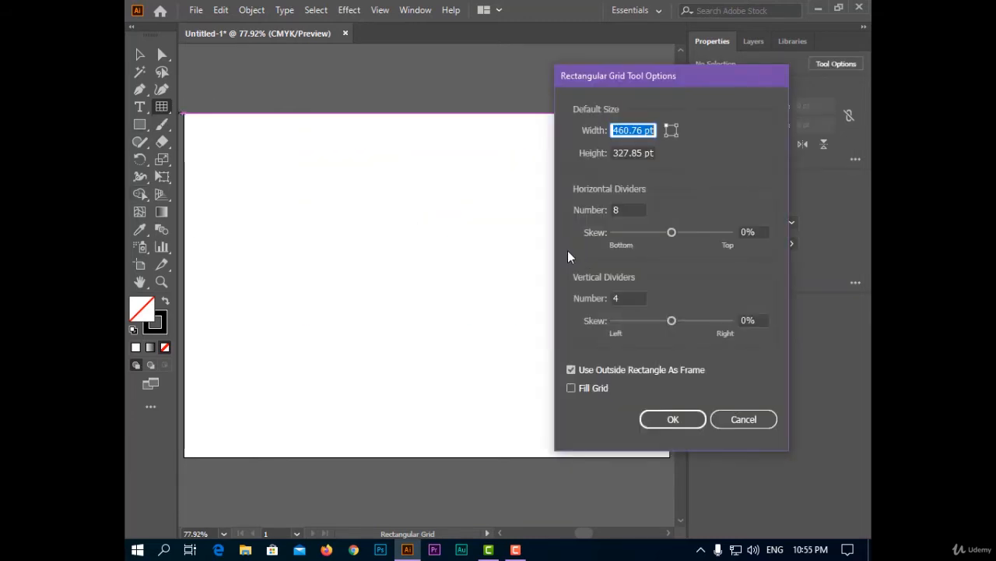
{"action": "left_click_drag", "start_coordinate": [672, 232], "coordinate": [701, 233]}
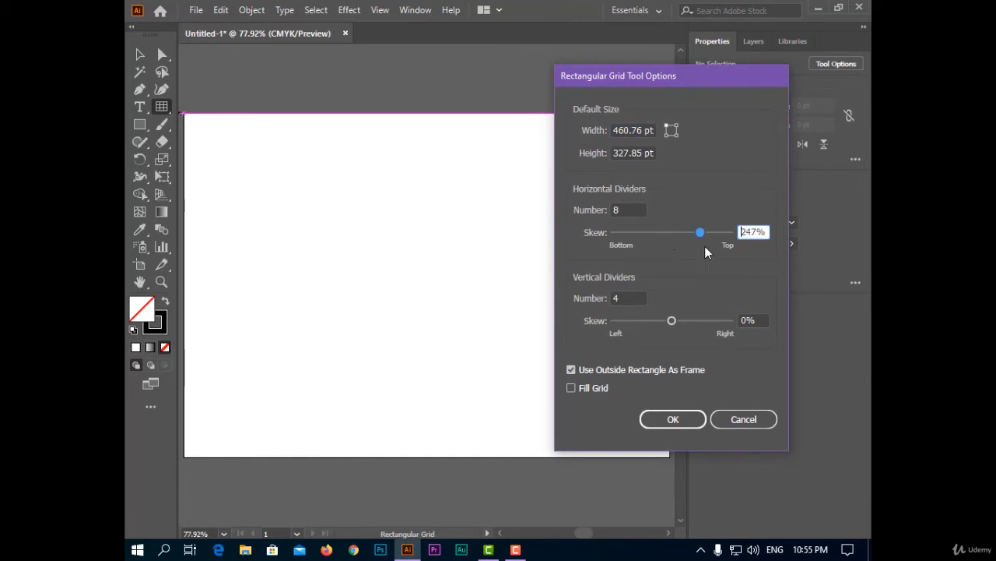
{"action": "left_click", "coordinate": [674, 419]}
{"action": "left_click_drag", "start_coordinate": [335, 171], "coordinate": [620, 372]}
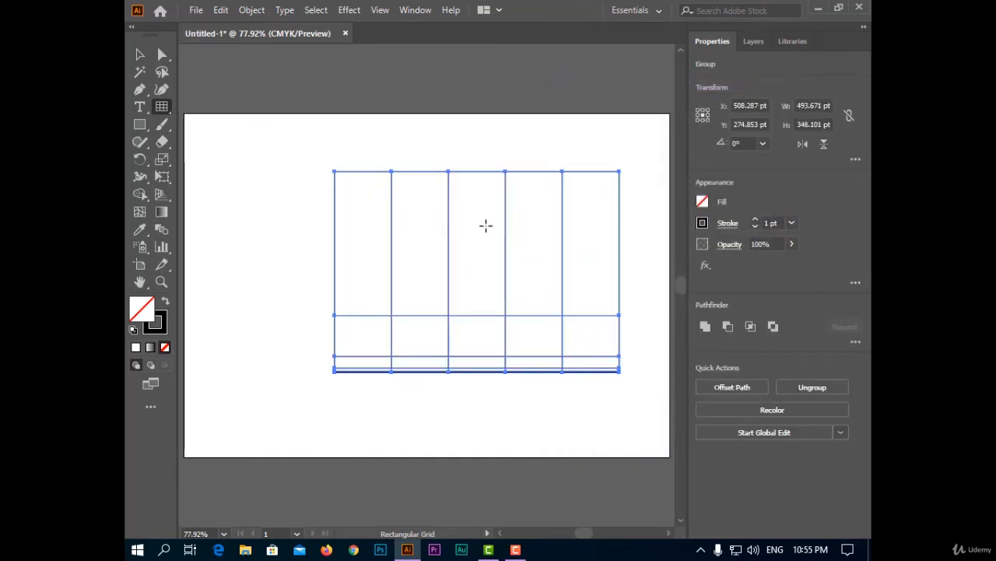
{"action": "key", "text": "Delete"}
Set the horizontal skew to 0% and the vertical skew to -215%, draw a test grid about 470 × 299 pt, and delete it.
{"action": "double_click", "coordinate": [161, 107]}
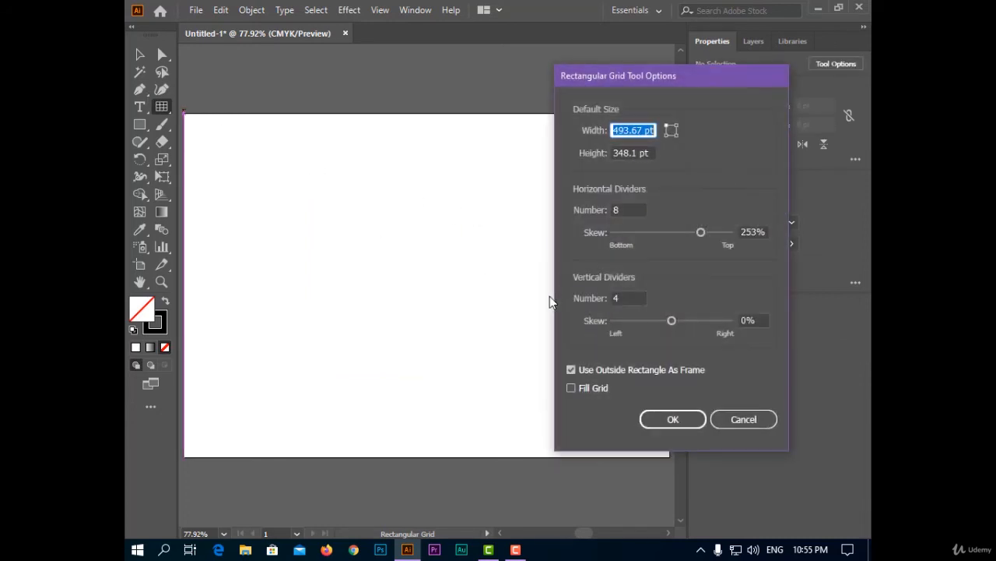
{"action": "double_click", "coordinate": [753, 232]}
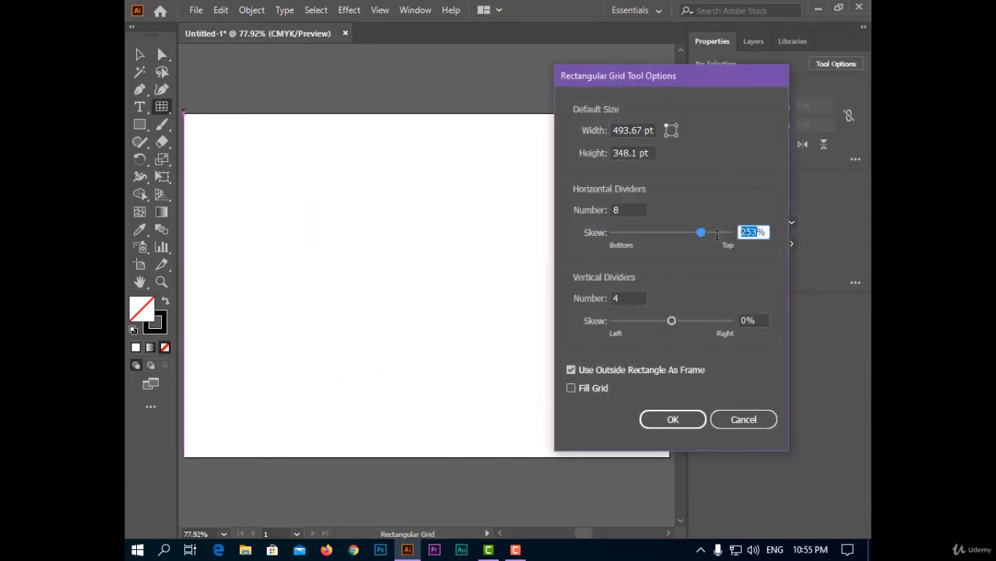
{"action": "type", "text": "0"}
{"action": "left_click_drag", "start_coordinate": [674, 322], "coordinate": [648, 322]}
{"action": "left_click", "coordinate": [671, 420]}
{"action": "mouse_move", "coordinate": [311, 177]}
{"action": "left_mouse_down"}
{"action": "mouse_move", "coordinate": [541, 287]}
{"action": "mouse_move", "coordinate": [582, 349]}
{"action": "left_mouse_up"}
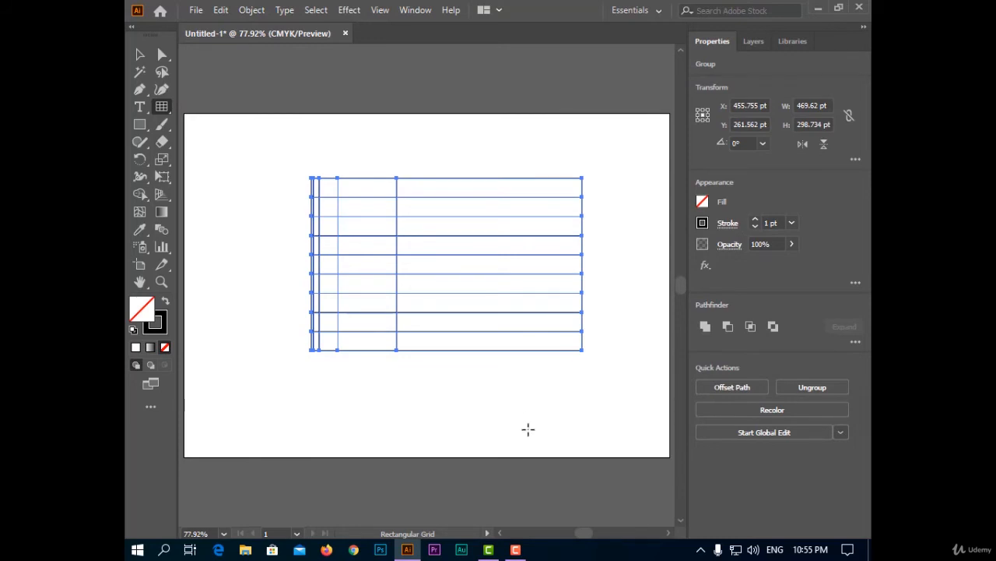
{"action": "key", "text": "Delete"}
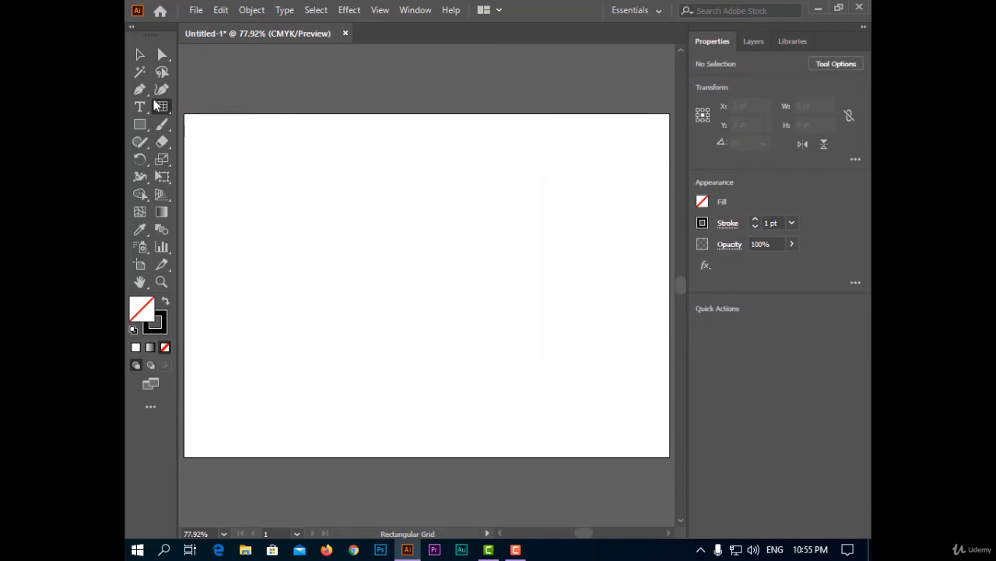
Set the grid options to 0% vertical skew with 8 horizontal and 8 vertical dividers, and draw a rectangular grid across the artboard.
{"action": "double_click", "coordinate": [162, 107]}
{"action": "left_click_drag", "start_coordinate": [761, 320], "coordinate": [711, 320]}
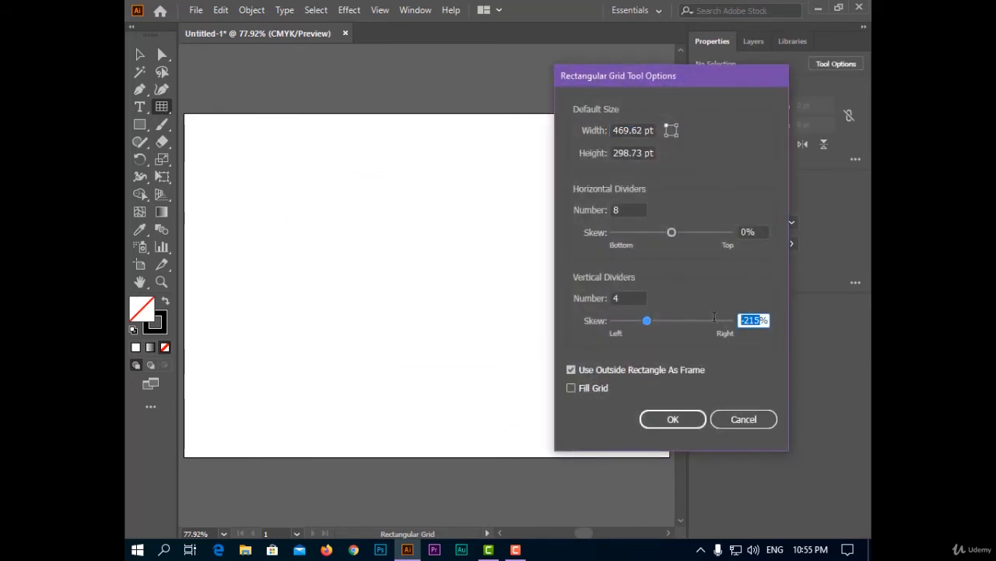
{"action": "type", "text": "0"}
{"action": "left_click_drag", "start_coordinate": [624, 210], "coordinate": [569, 211]}
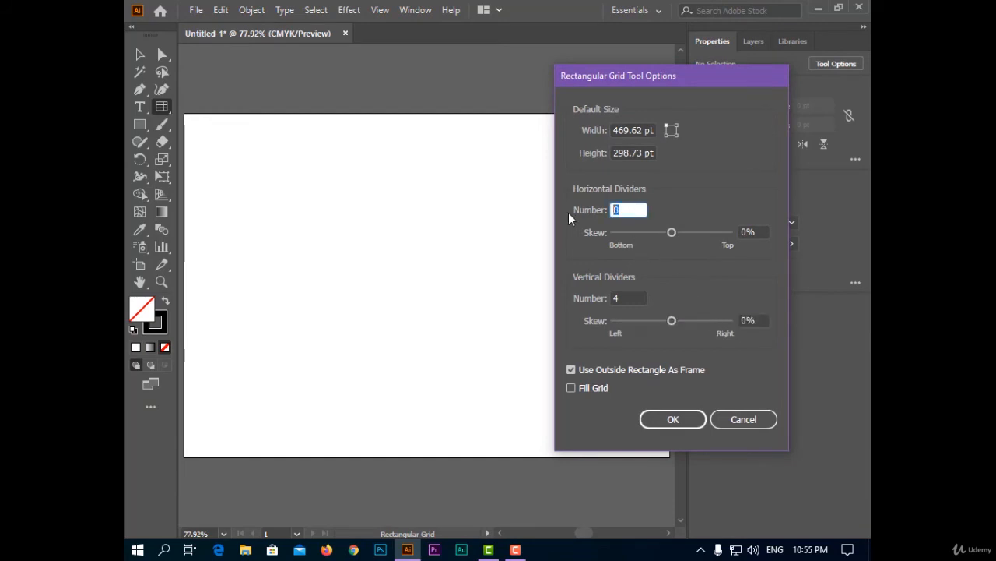
{"action": "type", "text": "8"}
{"action": "left_click_drag", "start_coordinate": [635, 298], "coordinate": [605, 318]}
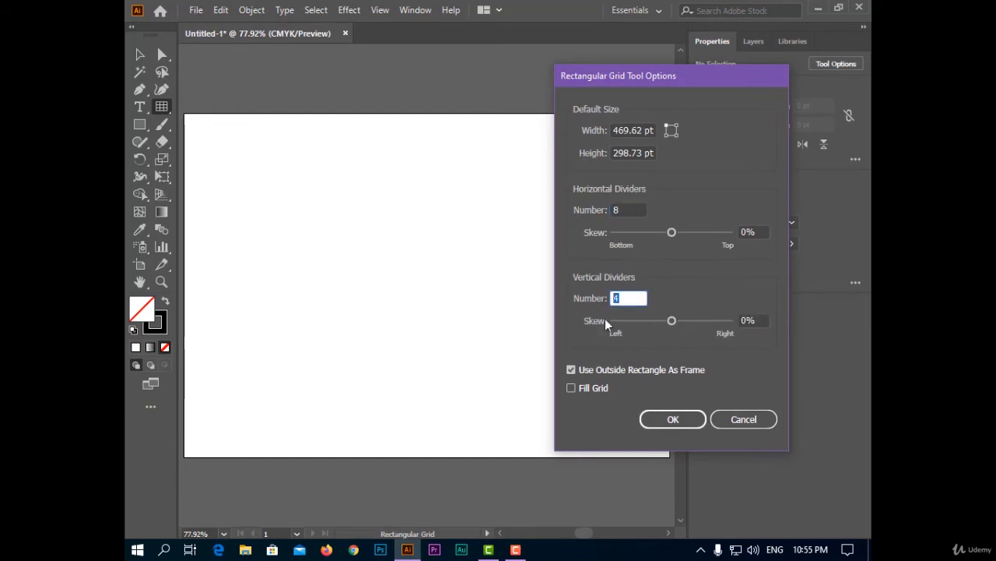
{"action": "type", "text": "8"}
{"action": "left_click", "coordinate": [673, 419]}
{"action": "left_click_drag", "start_coordinate": [298, 178], "coordinate": [609, 406]}
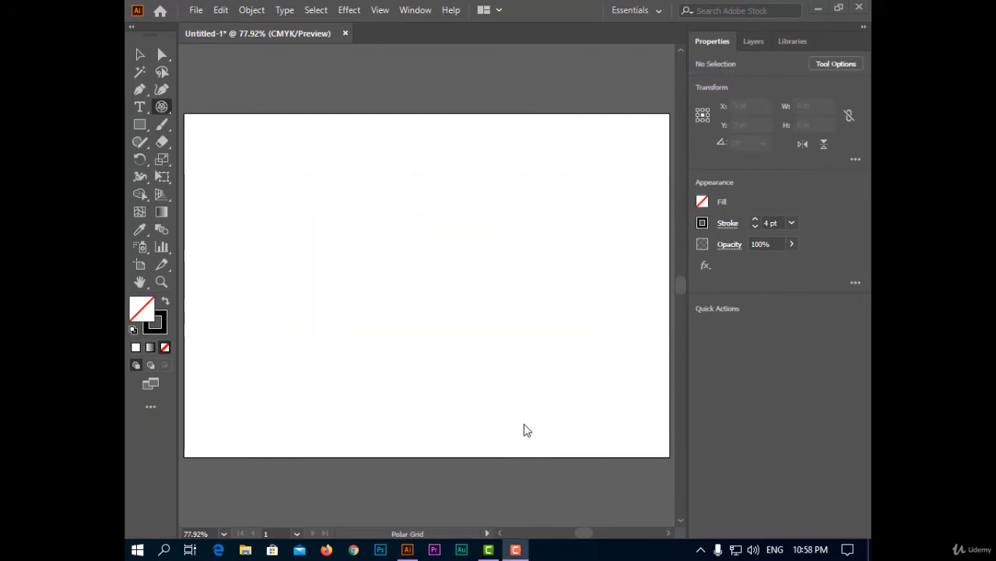
Draw a polar grid about 400 × 429 pt with the Polar Grid tool and delete it.
{"action": "left_click", "coordinate": [163, 112]}
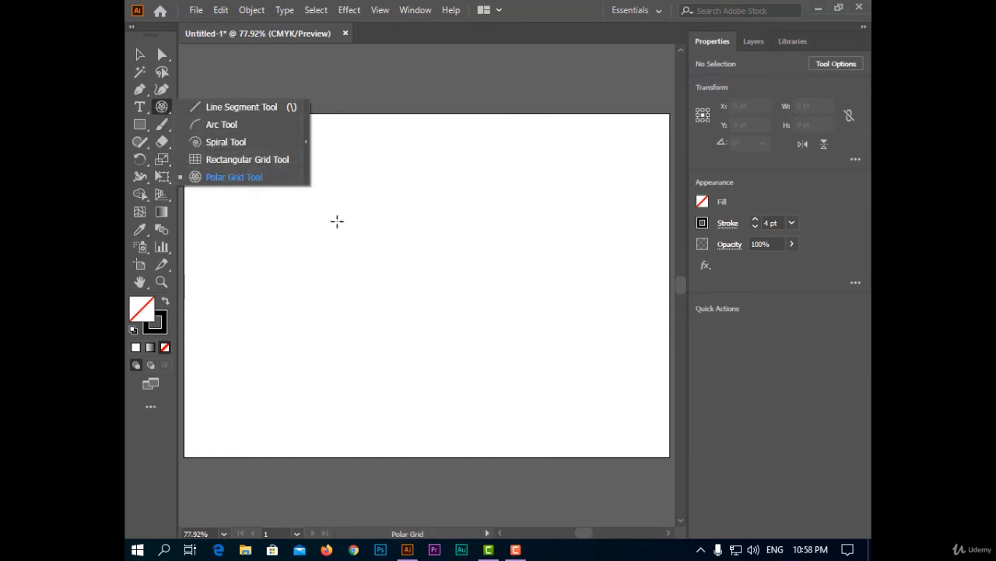
{"action": "left_click_drag", "start_coordinate": [364, 144], "coordinate": [596, 393]}
{"action": "key", "text": "Delete"}
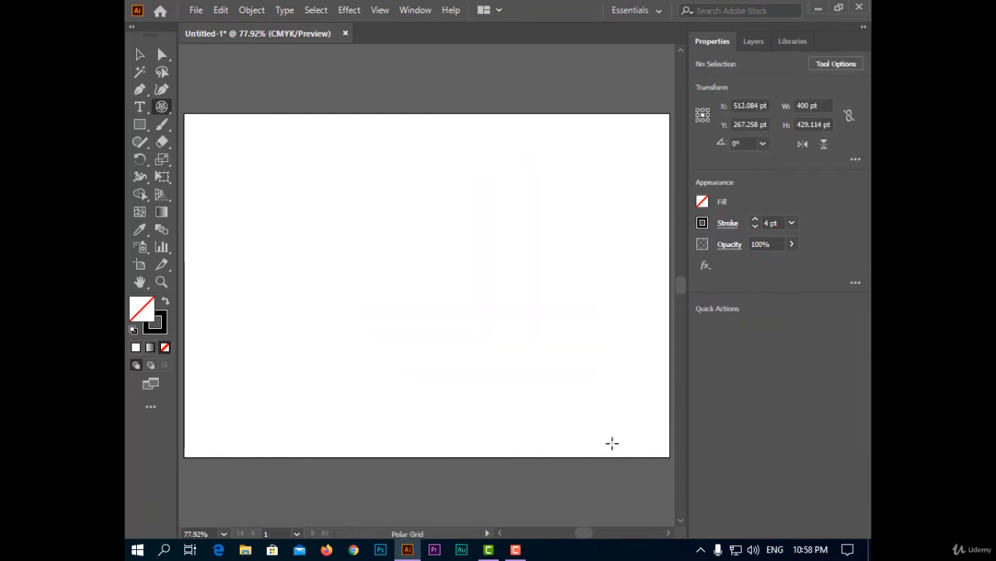
Start a polar grid about 433 × 400 pt, reducing it to one concentric divider and three radial dividers while drawing.
{"action": "left_click_drag", "start_coordinate": [294, 193], "coordinate": [538, 404]}
{"action": "key", "text": "Down"}
{"action": "key", "text": "Down"}
{"action": "key", "text": "Down"}
{"action": "key", "text": "Down"}
{"action": "key", "text": "Down"}
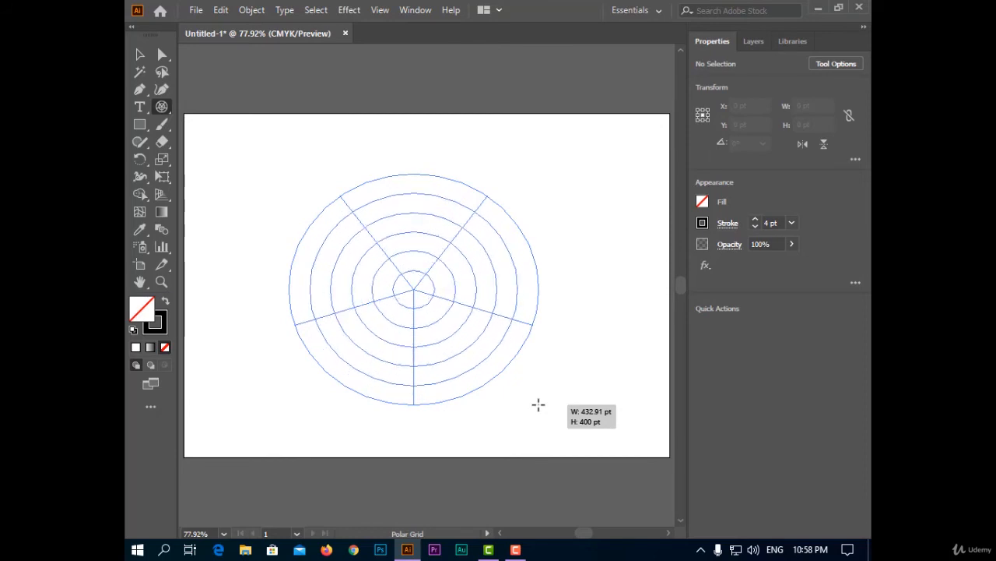
{"action": "key", "text": "Down"}
{"action": "key", "text": "Down"}
{"action": "key", "text": "Right"}
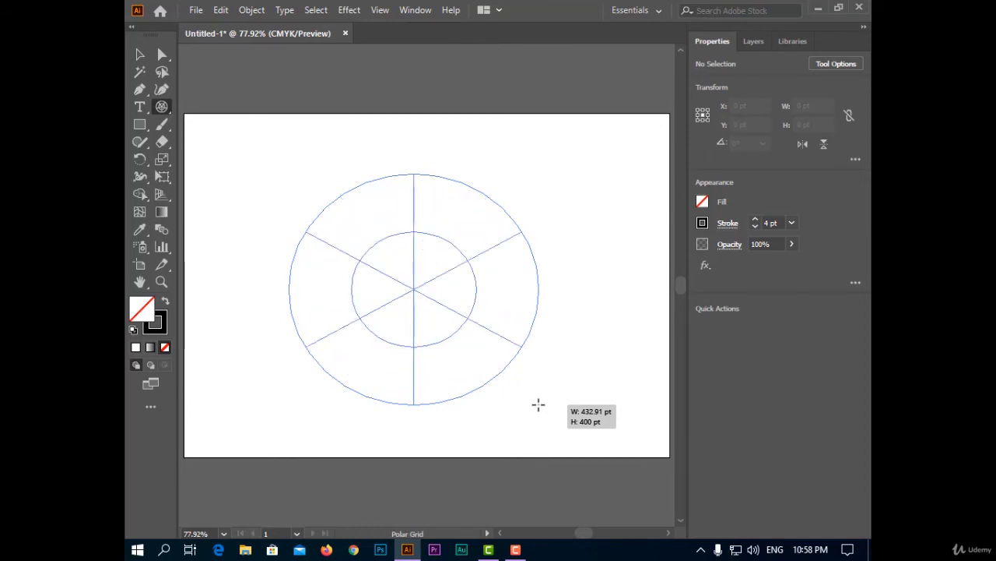
{"action": "key", "text": "Left"}
{"action": "key", "text": "Left"}
{"action": "key", "text": "Left"}
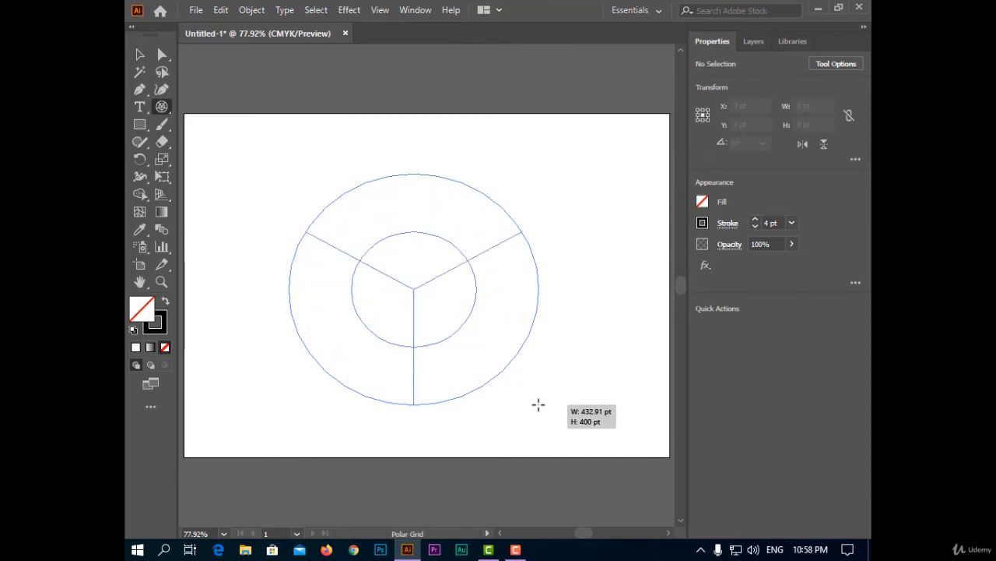
Increase the grid to 4 concentric and 14 radial dividers, finish it at about 403 × 403 pt, and undo it.
{"action": "key", "text": "Right"}
{"action": "key", "text": "Right"}
{"action": "key", "text": "Right"}
{"action": "key", "text": "Right"}
{"action": "key", "text": "Right"}
{"action": "key", "text": "Right"}
{"action": "key", "text": "Right"}
{"action": "key", "text": "Right"}
{"action": "key", "text": "Right"}
{"action": "key", "text": "Right"}
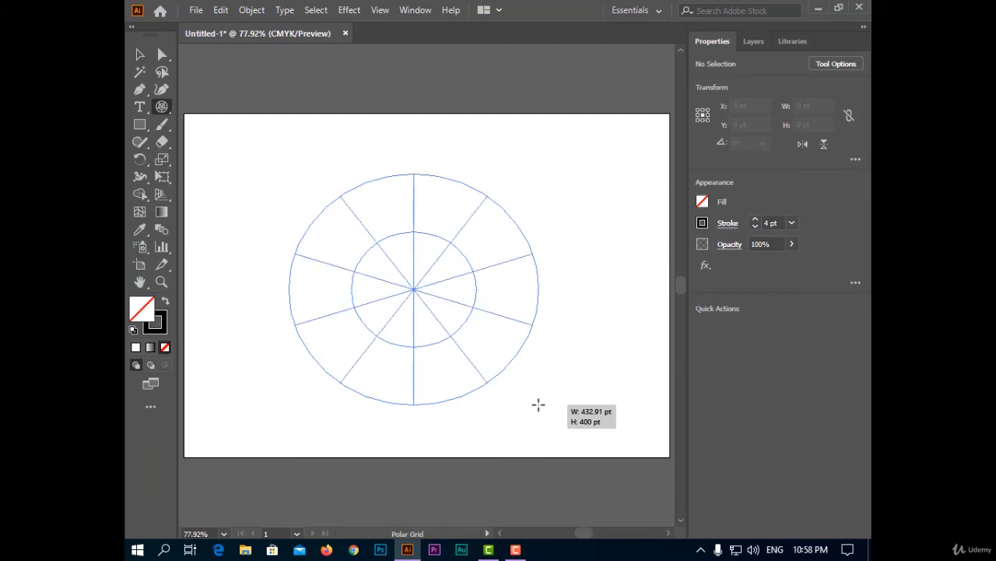
{"action": "left_click_drag", "start_coordinate": [538, 404], "coordinate": [538, 405]}
{"action": "key", "text": "Right"}
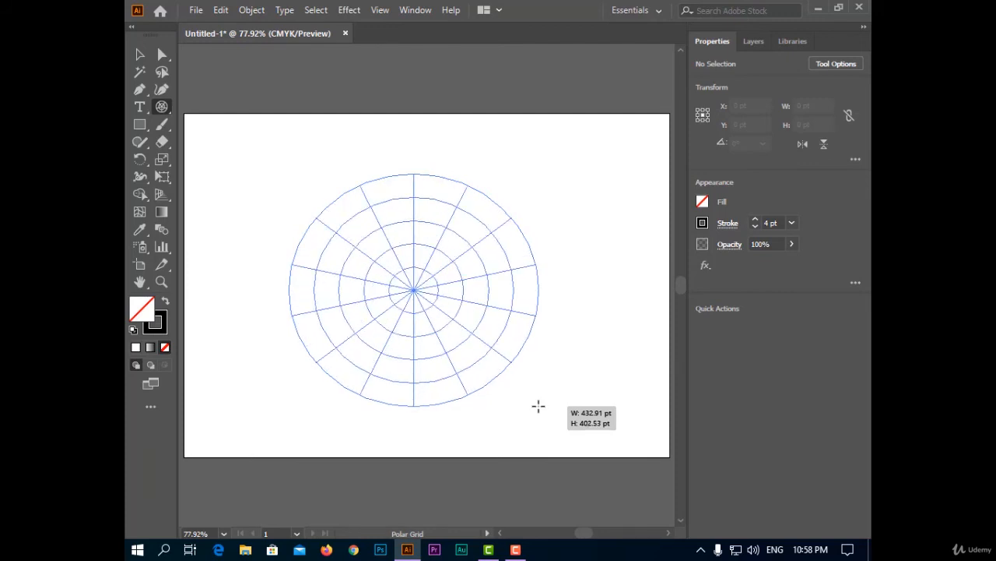
{"action": "left_click_drag", "start_coordinate": [538, 406], "coordinate": [521, 324]}
{"action": "key", "text": "ctrl+z"}
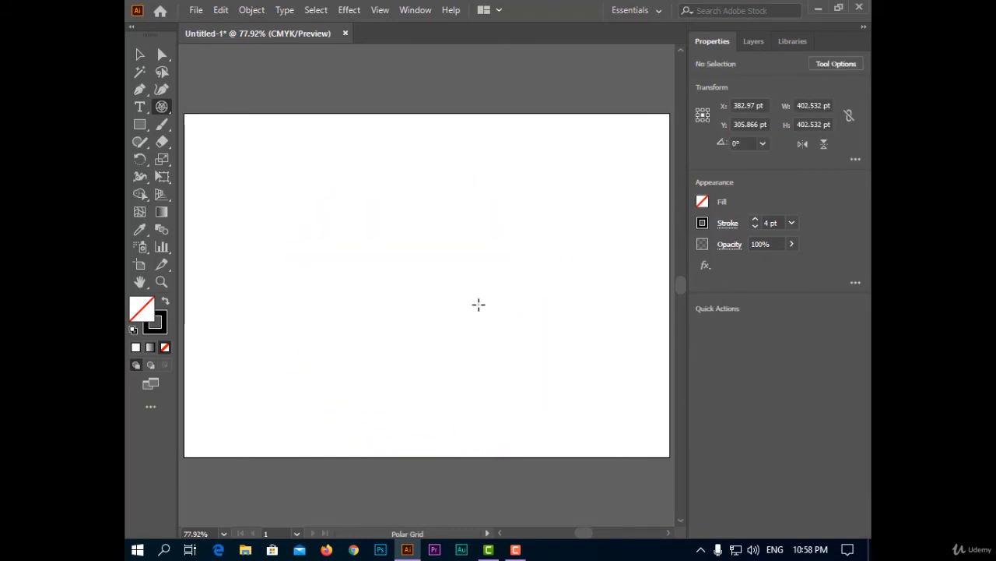
Examine the size, divider and skew settings in the Polar Grid Tool Options and close them without changes.
{"action": "left_click", "coordinate": [161, 108]}
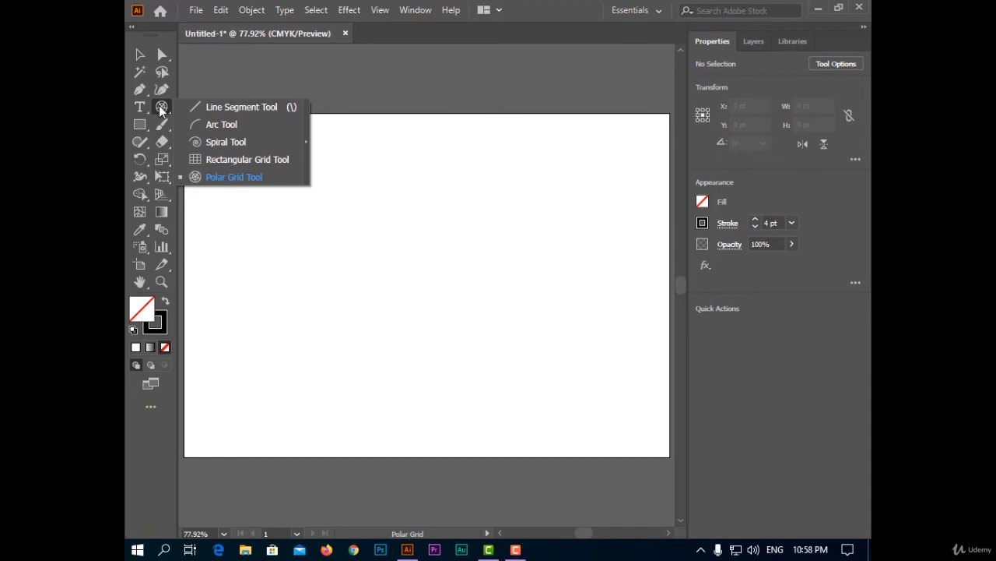
{"action": "double_click", "coordinate": [161, 111]}
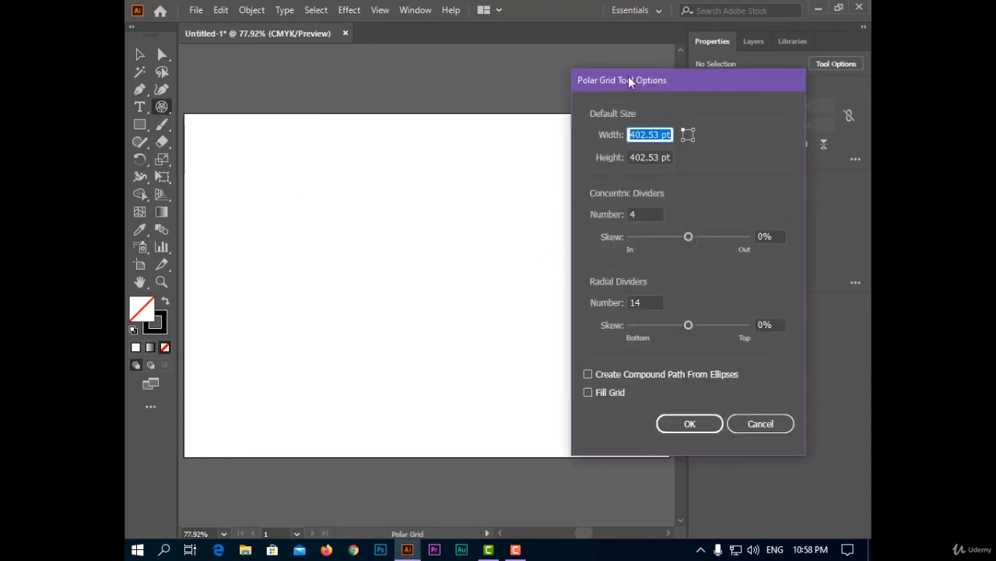
{"action": "left_click_drag", "start_coordinate": [630, 81], "coordinate": [712, 76]}
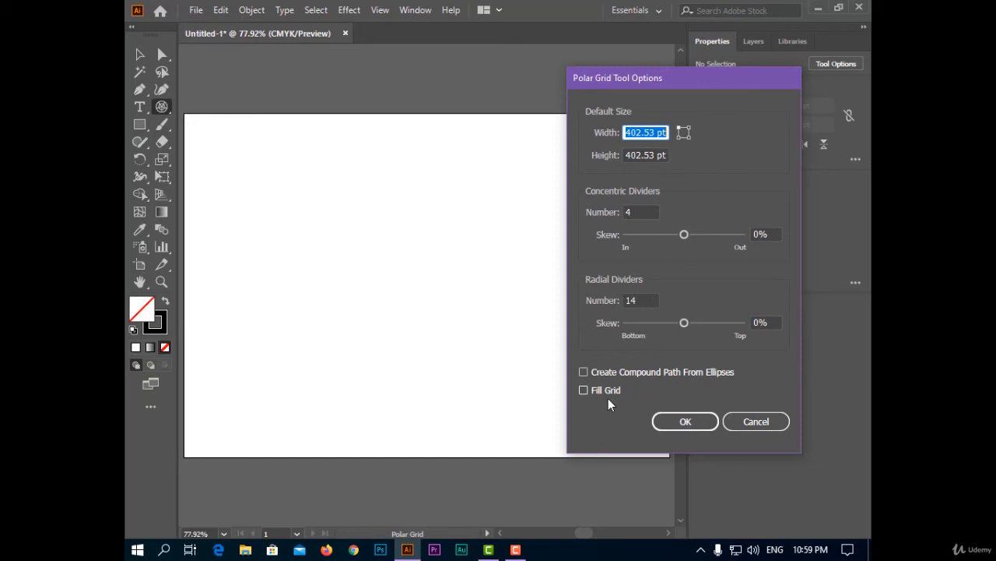
{"action": "left_click", "coordinate": [755, 421]}
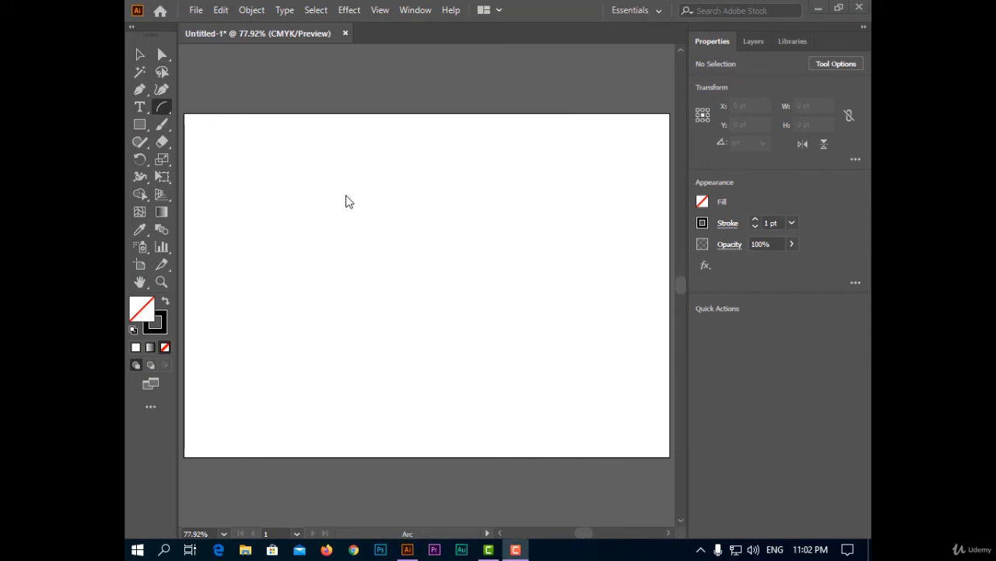
Draw an arc about 306 × 356 pt with the Arc tool and give it a red stroke.
{"action": "left_click", "coordinate": [345, 230]}
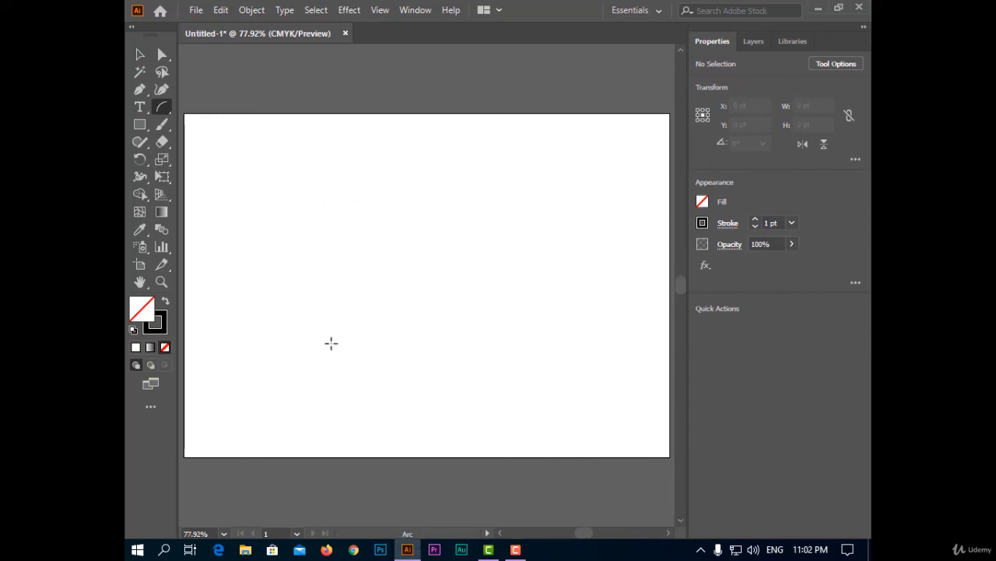
{"action": "mouse_move", "coordinate": [311, 348]}
{"action": "left_mouse_down"}
{"action": "mouse_move", "coordinate": [465, 148]}
{"action": "mouse_move", "coordinate": [488, 143]}
{"action": "left_mouse_up"}
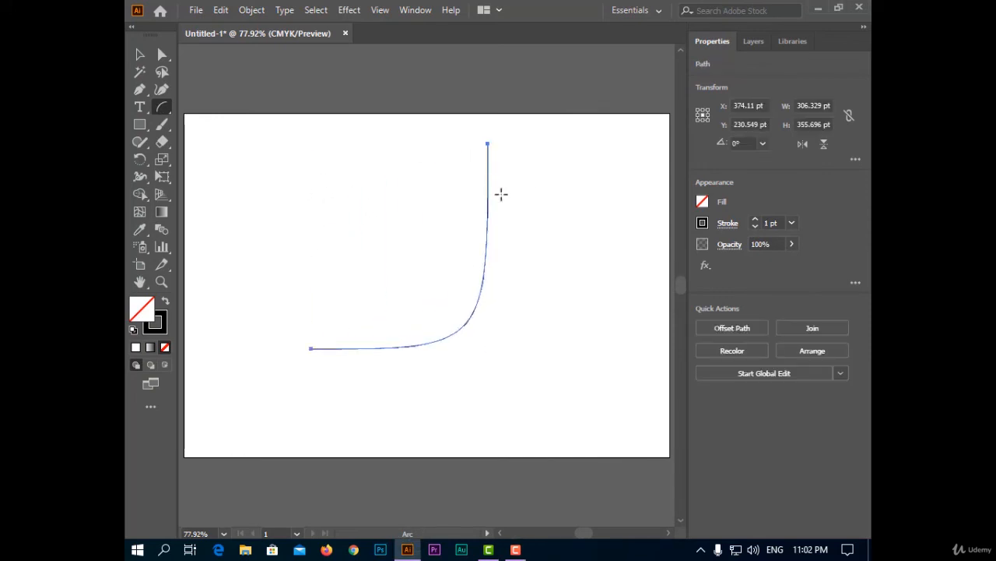
{"action": "left_click", "coordinate": [702, 223]}
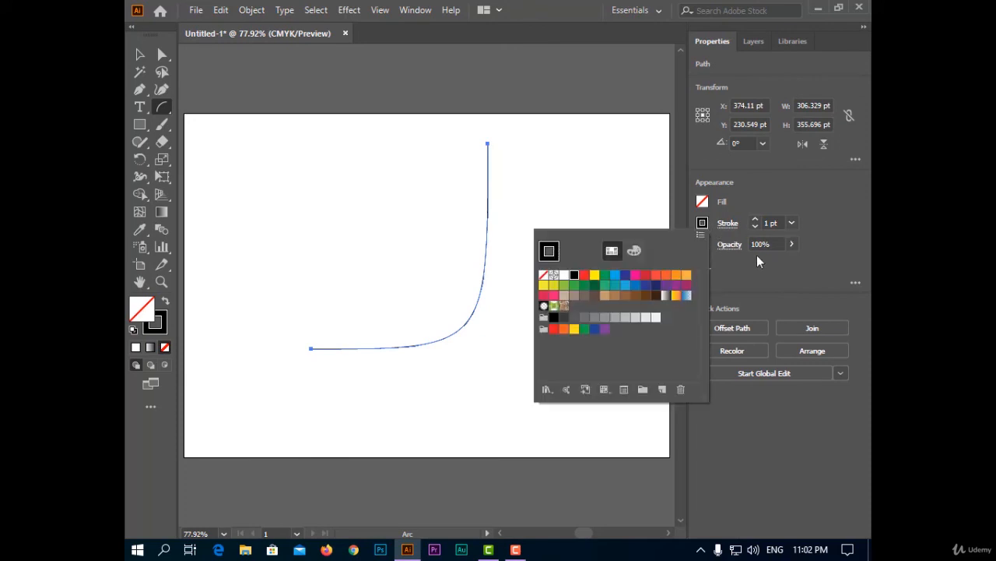
{"action": "left_click", "coordinate": [584, 275]}
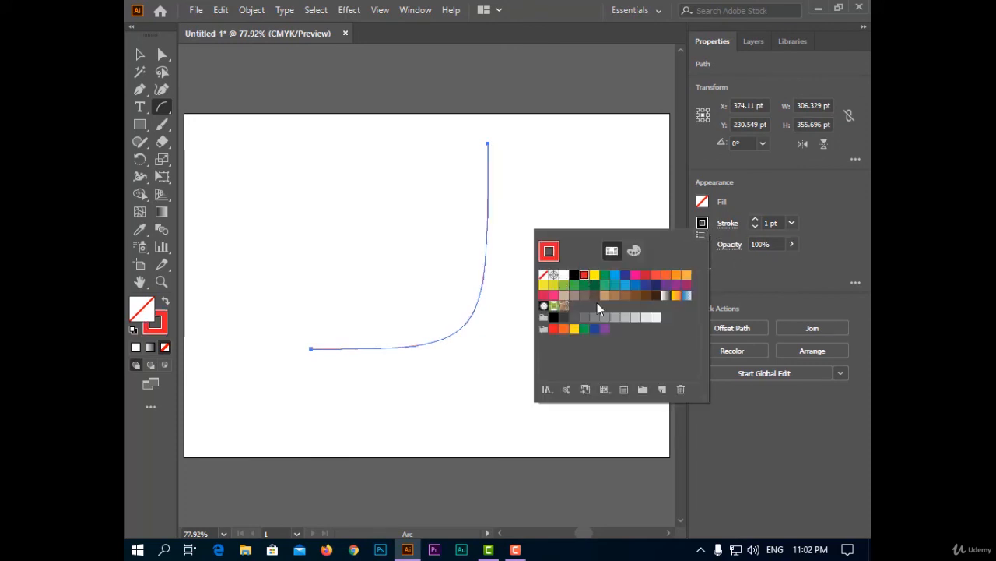
Set the arc's stroke weight to 8 pt and its opacity to 51%.
{"action": "left_click", "coordinate": [790, 244]}
{"action": "left_click_drag", "start_coordinate": [761, 264], "coordinate": [801, 268]}
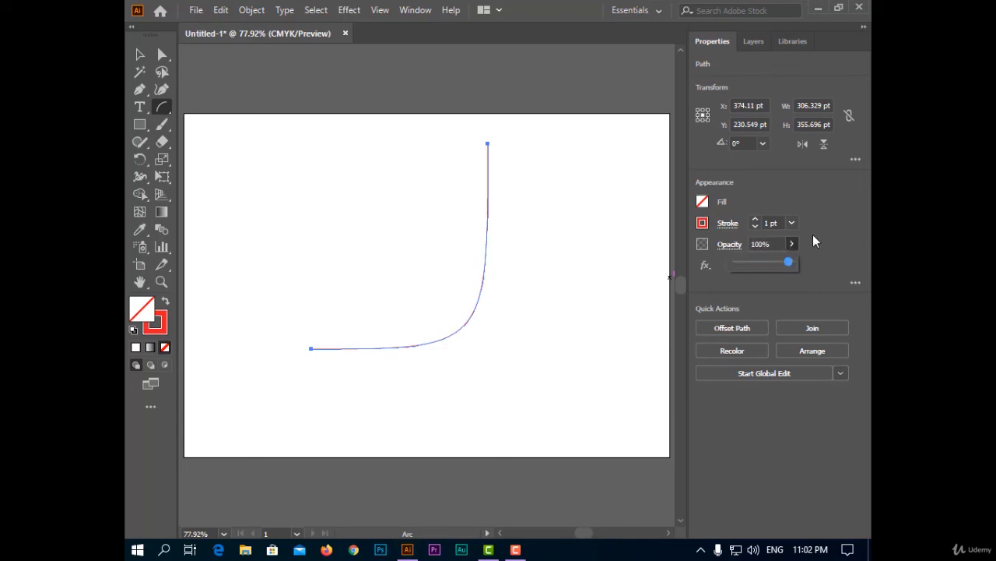
{"action": "left_click", "coordinate": [755, 220]}
{"action": "left_click", "coordinate": [755, 220]}
{"action": "left_click", "coordinate": [755, 220]}
{"action": "left_click", "coordinate": [755, 220]}
{"action": "left_click", "coordinate": [755, 220]}
{"action": "left_click", "coordinate": [755, 219]}
{"action": "left_click", "coordinate": [755, 220]}
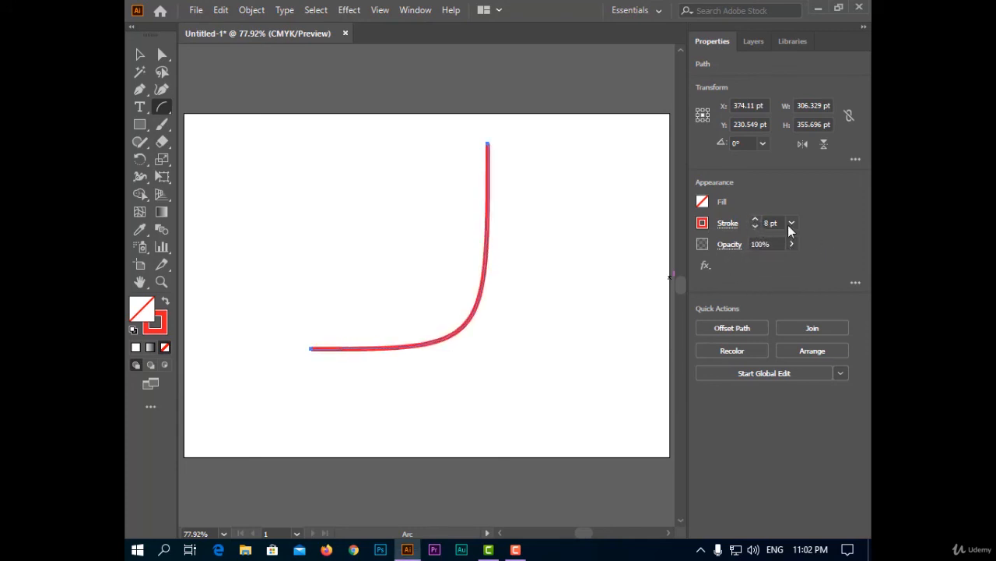
{"action": "left_click", "coordinate": [790, 245]}
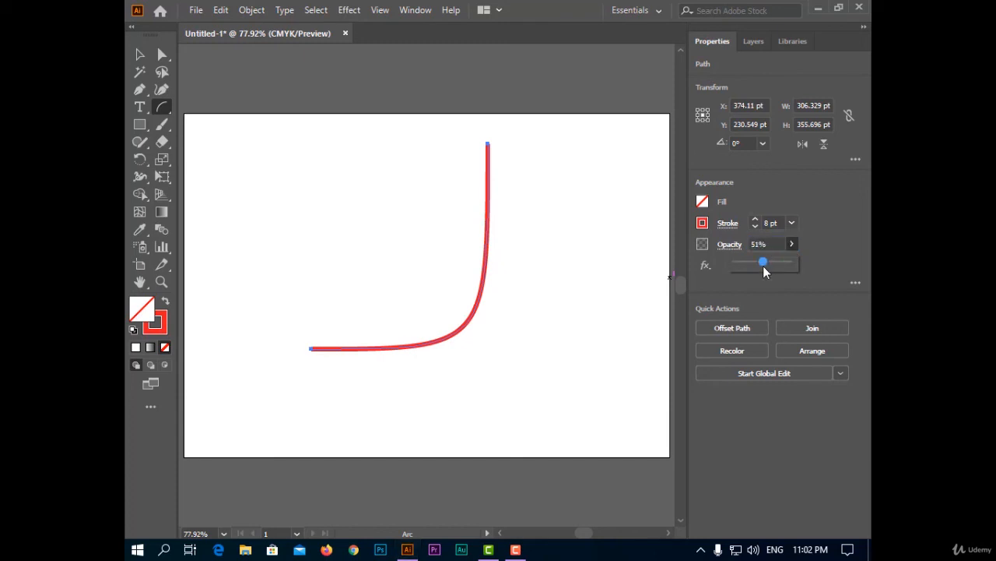
{"action": "left_click_drag", "start_coordinate": [763, 266], "coordinate": [751, 266]}
{"action": "left_click", "coordinate": [559, 265]}
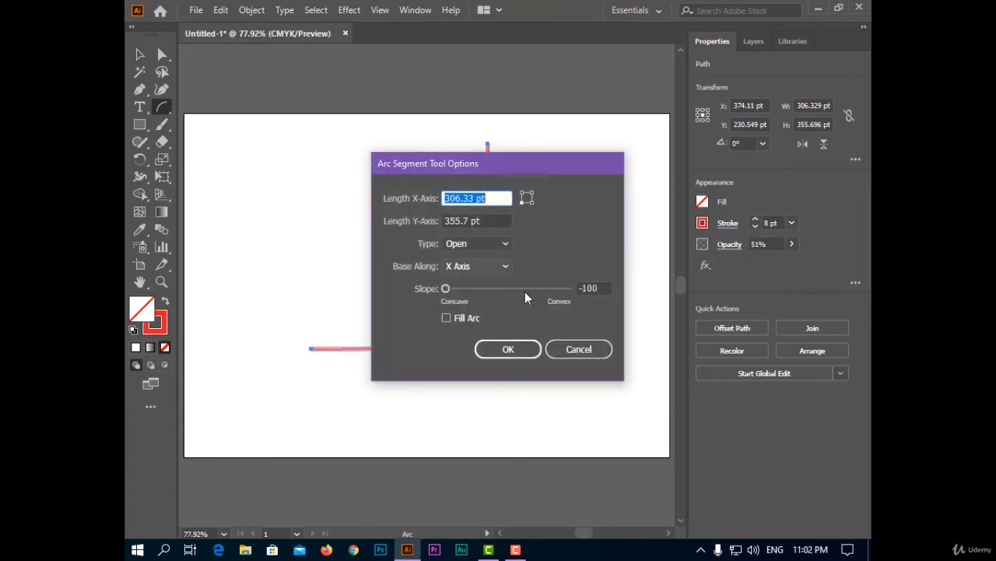
{"action": "left_click", "coordinate": [576, 348]}
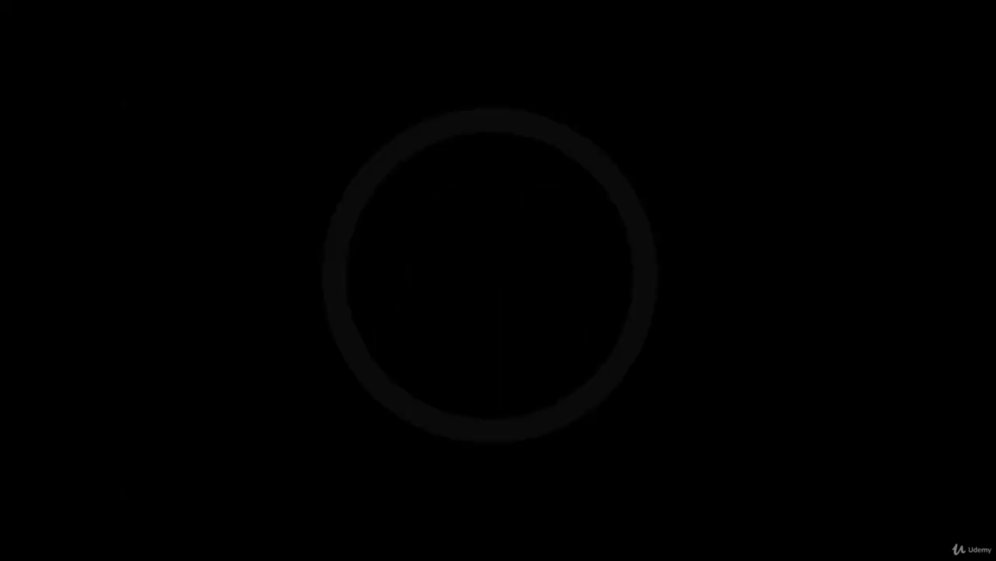